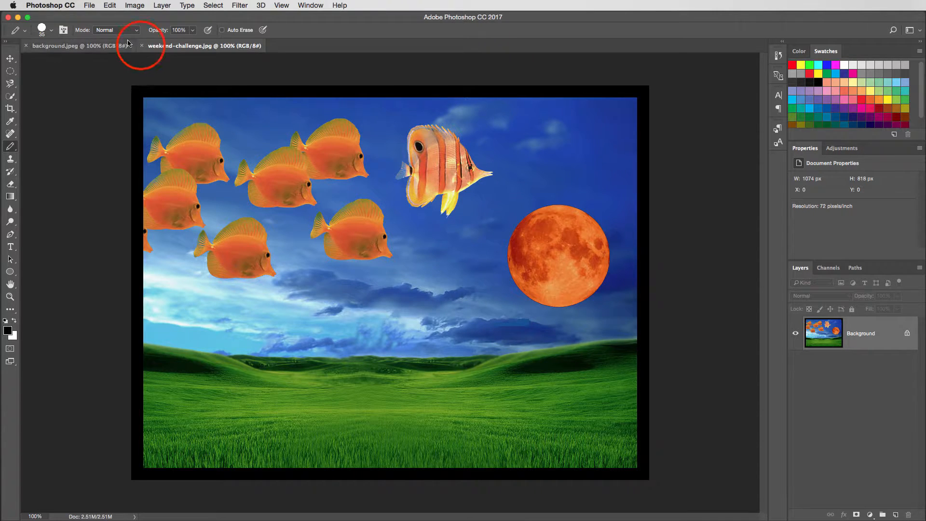
# - Close the weekend-challenge.jpg document and place the fish image in background.jpeg at 100% scale
pyautogui.click(141, 45)
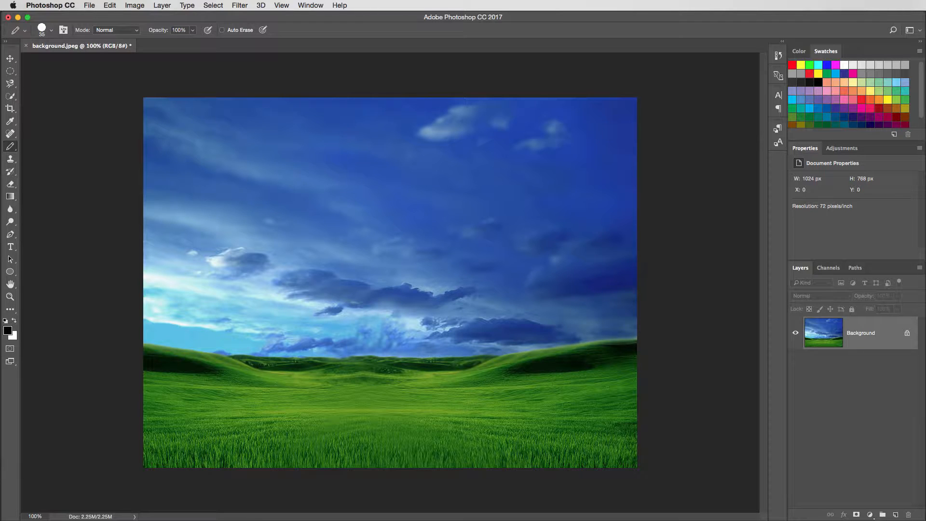
pyautogui.moveTo(765, 382); pyautogui.dragTo(384, 257)
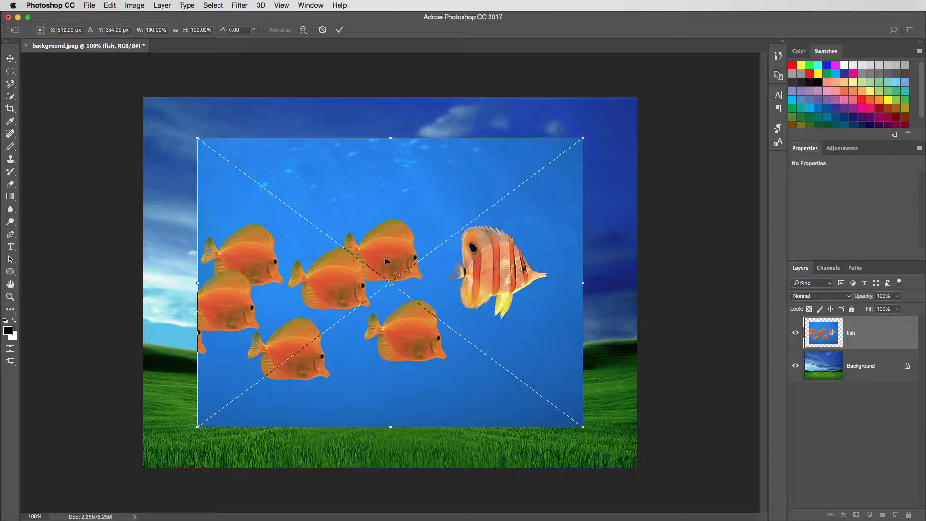
pyautogui.click(339, 30)
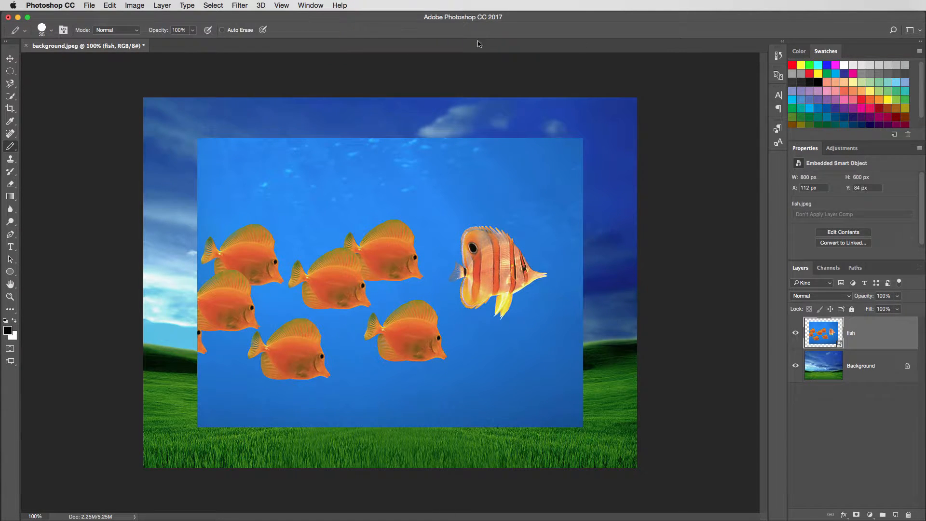
pyautogui.click(644, 273)
# - Select all of the blue water around the fish with the Magic Wand, using Add to selection for the darker outer areas
pyautogui.click(12, 96)
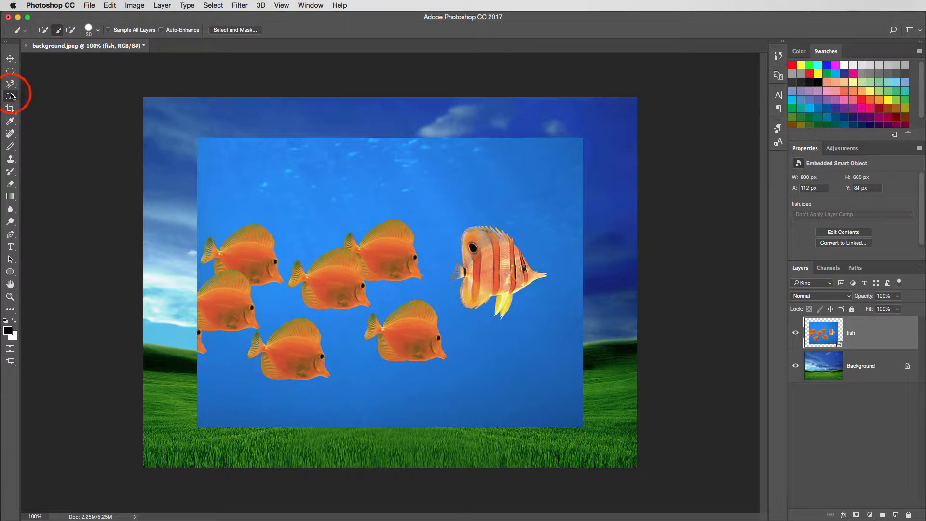
pyautogui.click(21, 103)
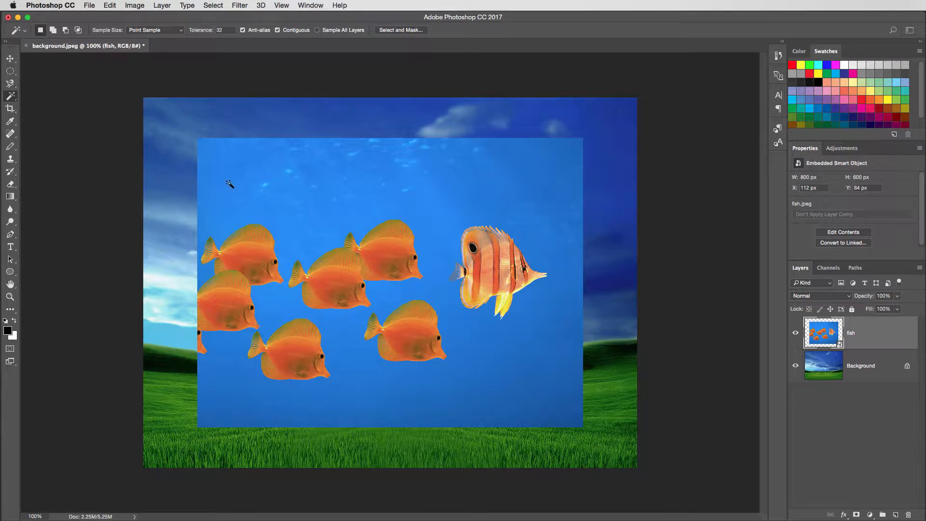
pyautogui.click(244, 173)
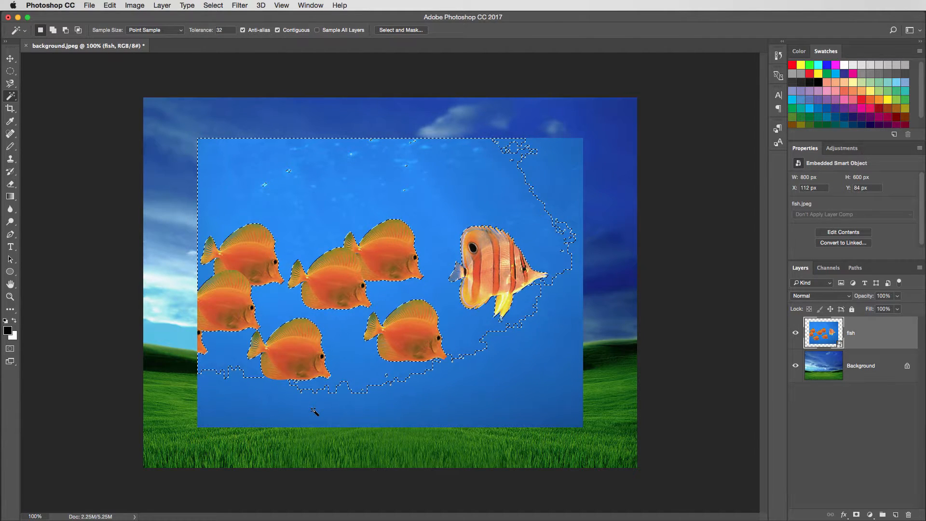
pyautogui.press('shift')
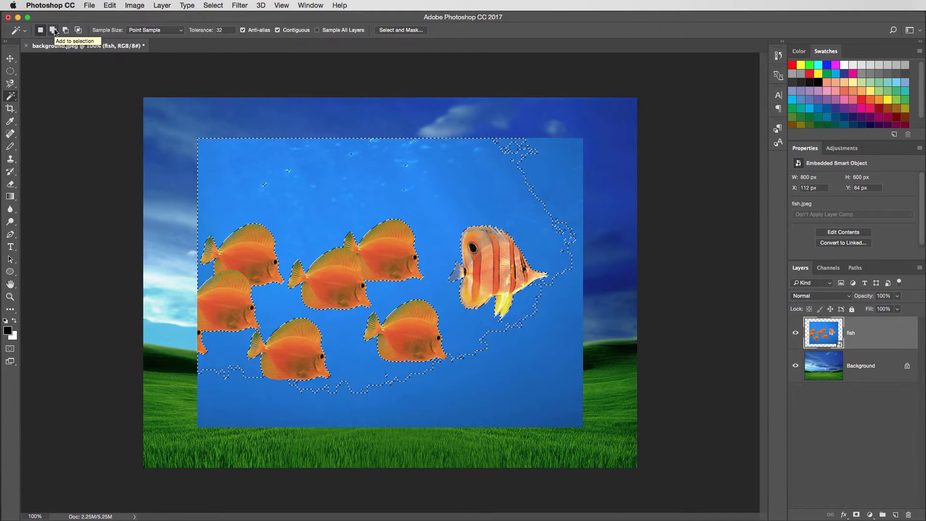
pyautogui.click(53, 30)
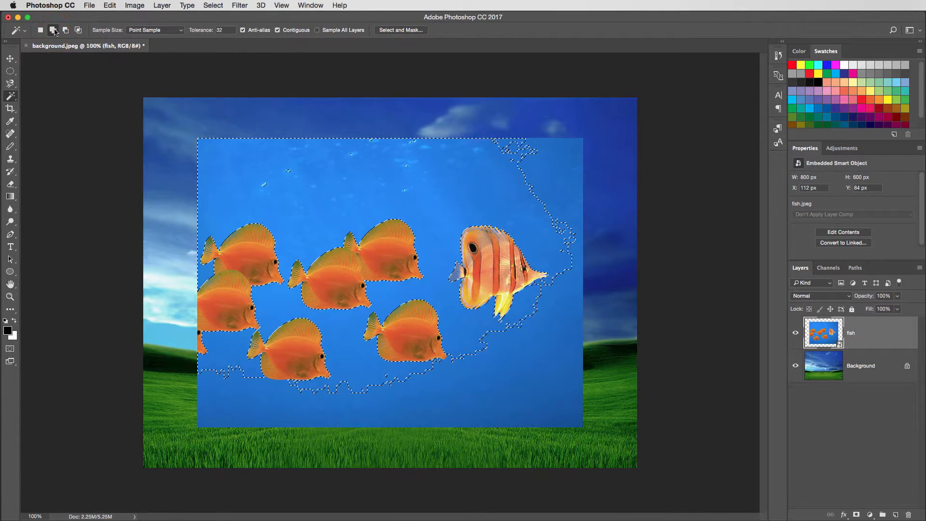
pyautogui.click(564, 378)
# - Add a layer mask to the fish layer with Hide Selection so the selected water is masked out
pyautogui.click(164, 6)
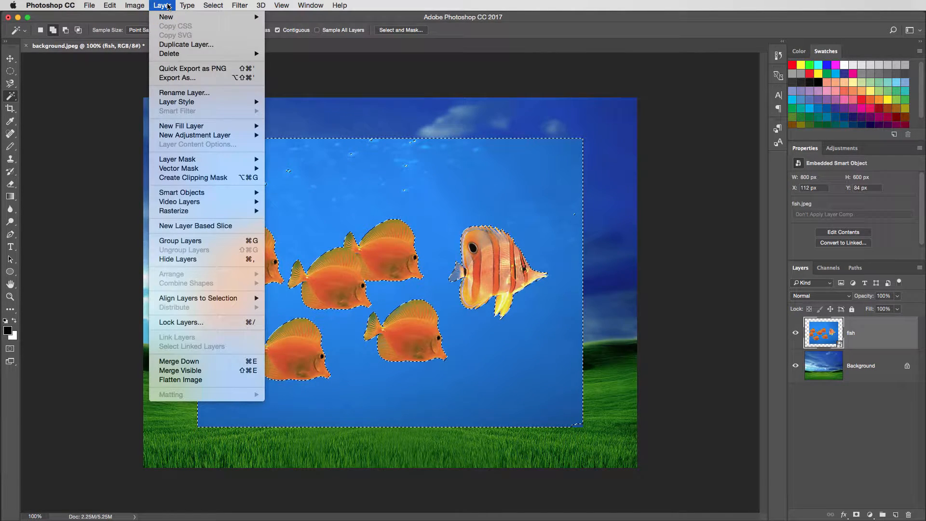
pyautogui.moveTo(234, 160)
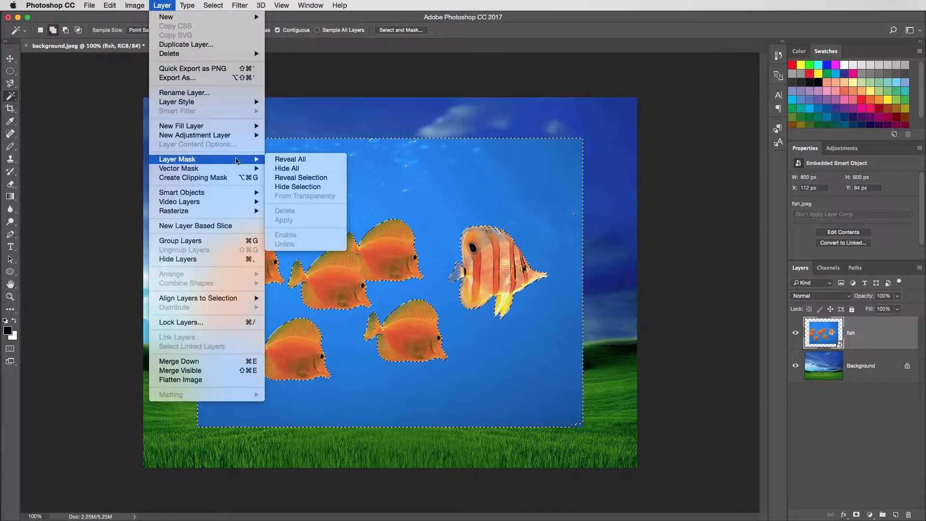
pyautogui.click(309, 187)
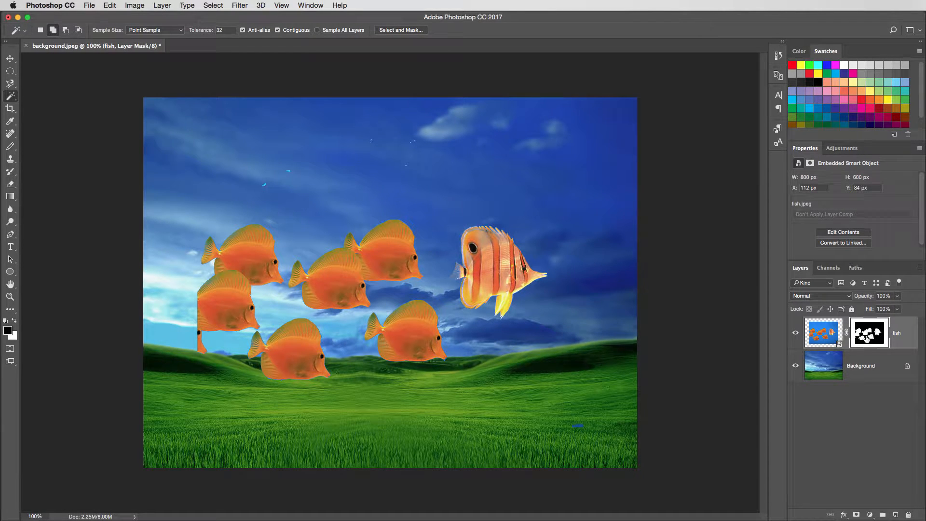
# - Hide the Background layer and paint black on the fish layer mask with the Pencil to remove leftover water specks above and below the fish
pyautogui.click(798, 368)
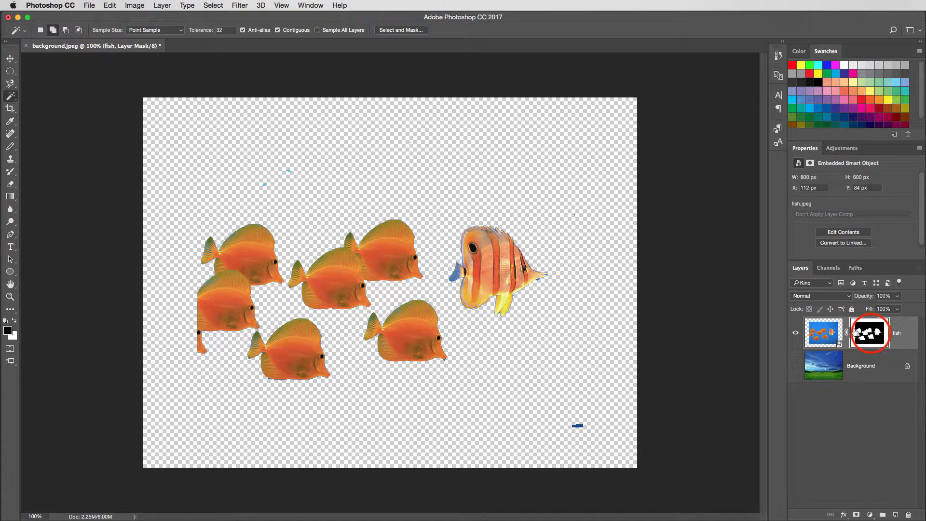
pyautogui.click(871, 336)
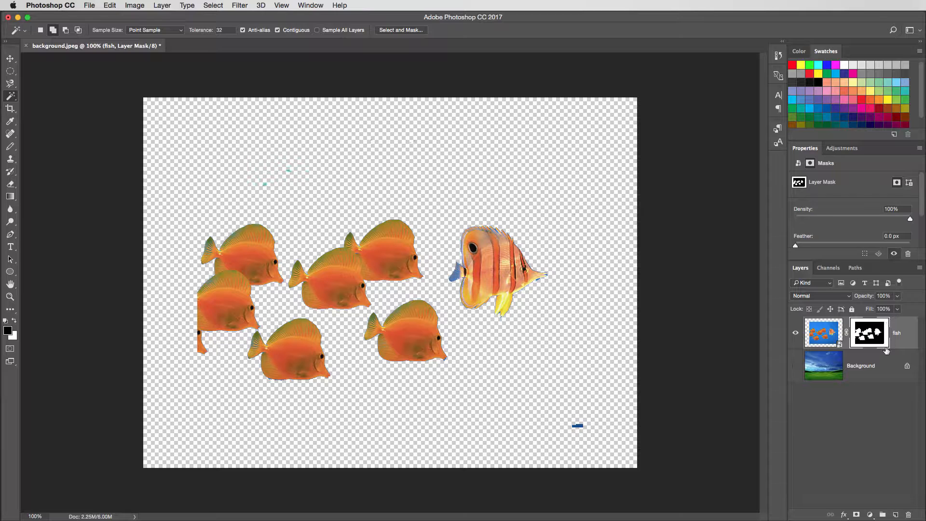
pyautogui.click(822, 333)
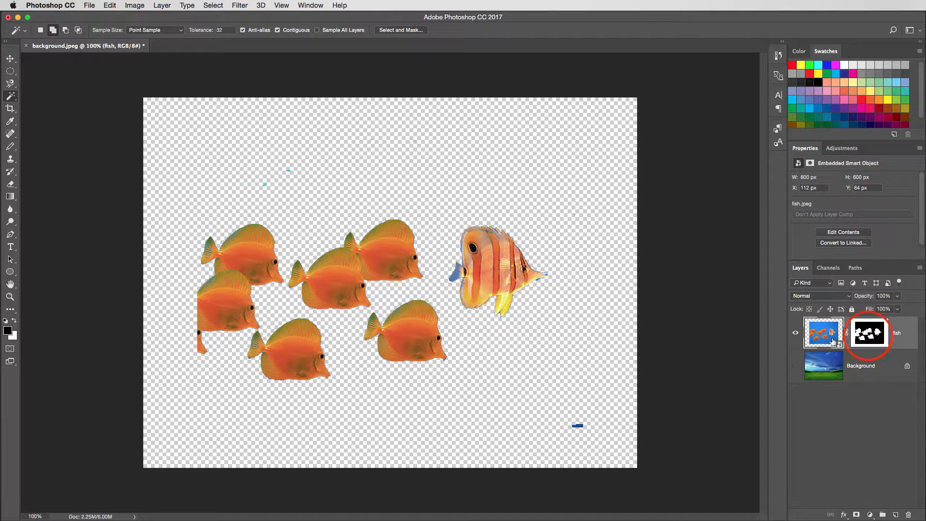
pyautogui.click(870, 338)
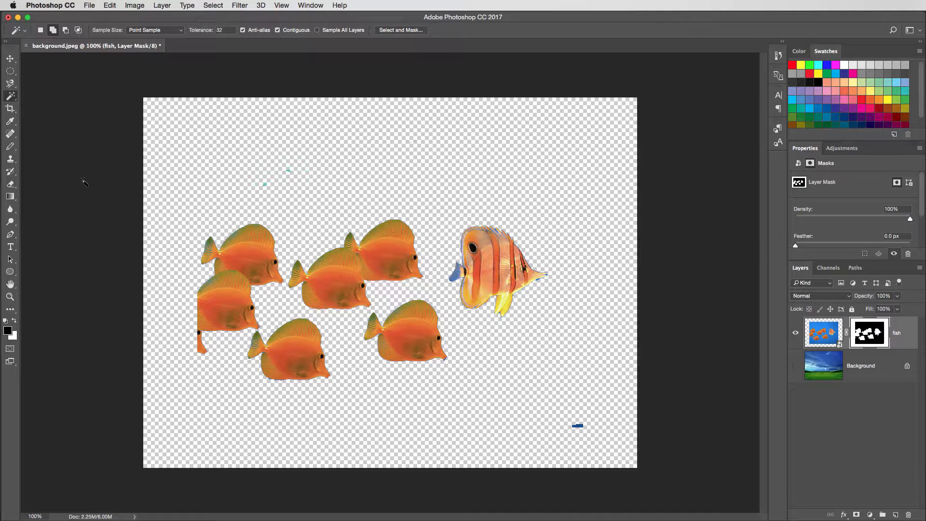
pyautogui.click(10, 147)
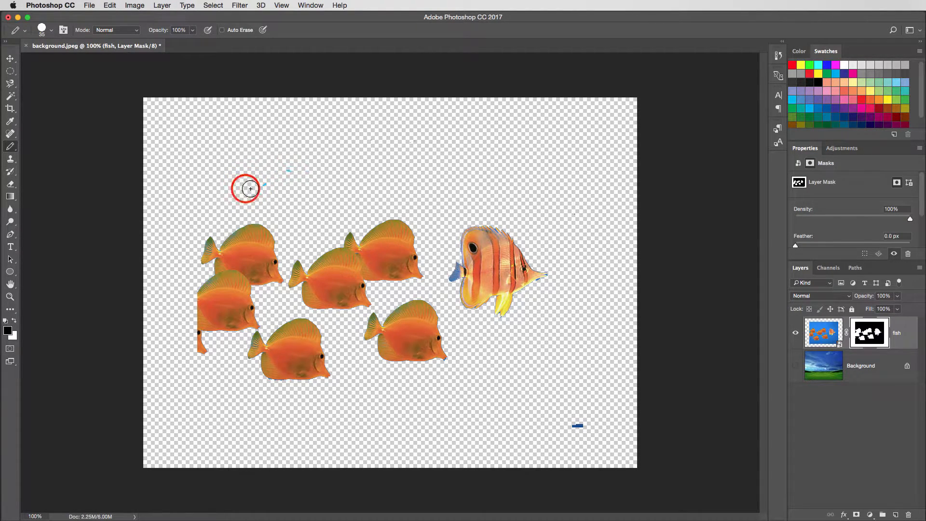
pyautogui.moveTo(246, 188); pyautogui.dragTo(296, 167)
pyautogui.click(557, 418)
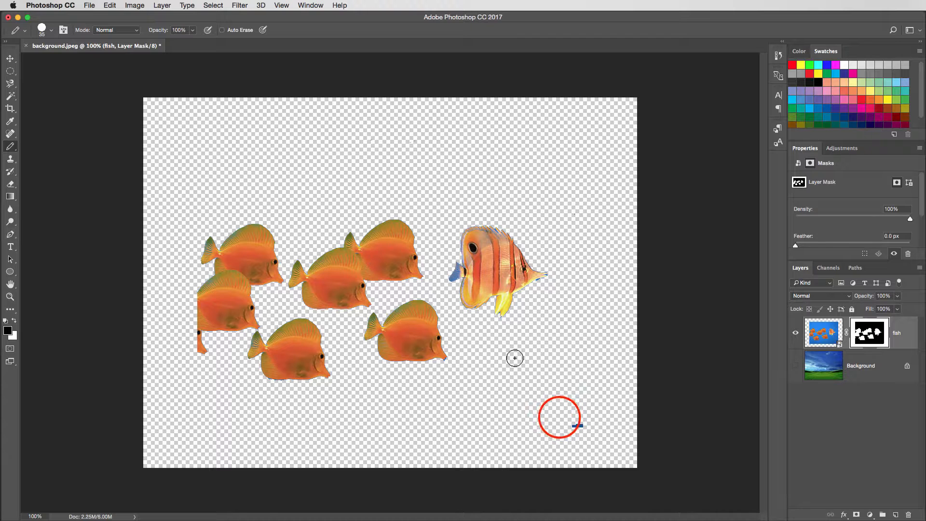
pyautogui.moveTo(559, 418); pyautogui.dragTo(590, 427)
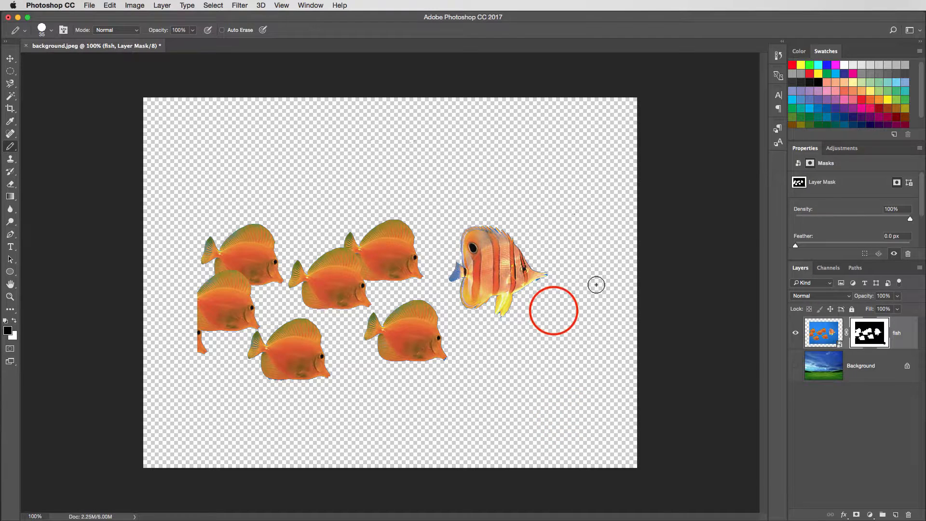
# - Show the Background layer and mask out the remaining specks around and above the fish, undoing any stroke that cuts into the striped fish
pyautogui.moveTo(565, 294)
pyautogui.mouseDown()
pyautogui.moveTo(554, 311)
pyautogui.moveTo(411, 176)
pyautogui.mouseUp()
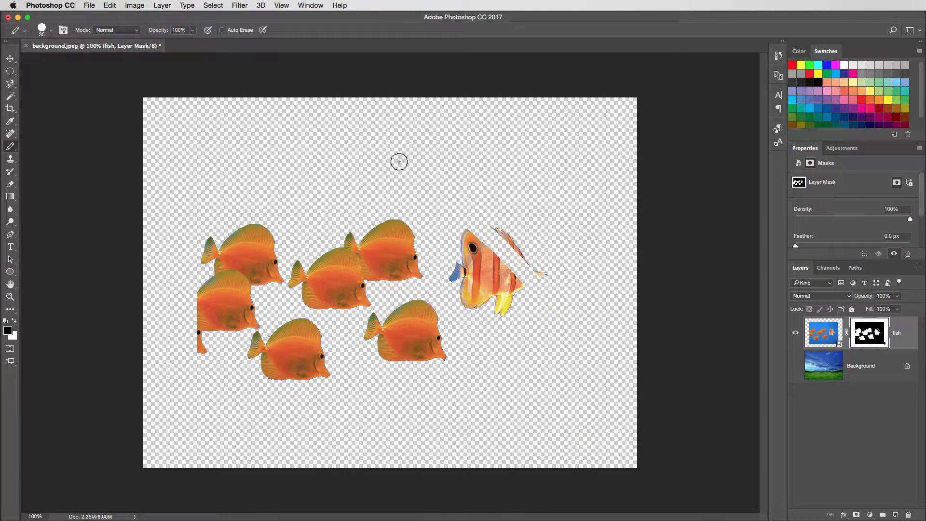
pyautogui.press('super+z')
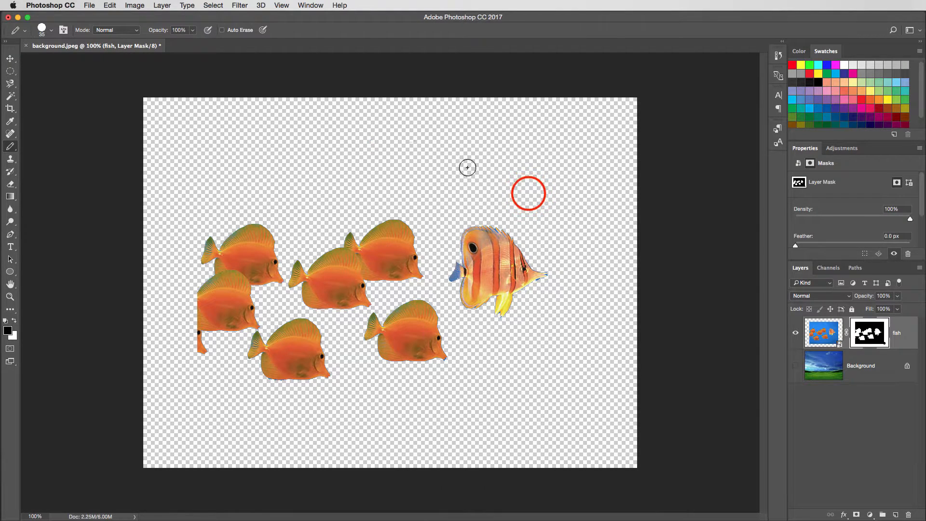
pyautogui.click(528, 194)
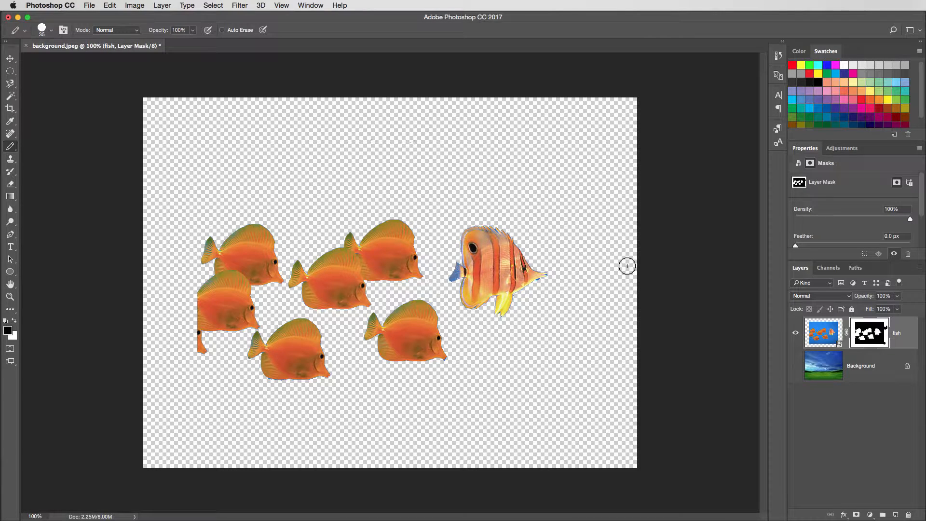
pyautogui.click(796, 366)
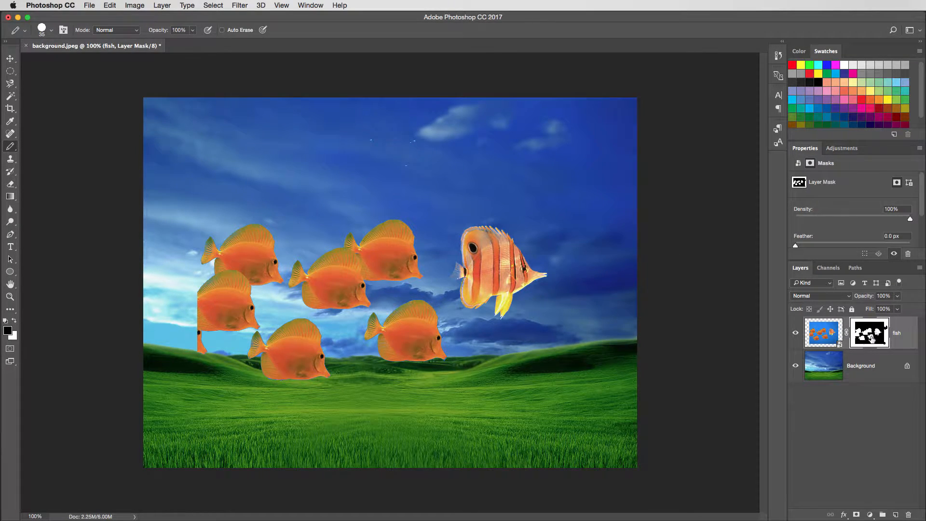
pyautogui.moveTo(406, 187)
pyautogui.mouseDown()
pyautogui.moveTo(414, 137)
pyautogui.moveTo(383, 140)
pyautogui.mouseUp()
# - Move the masked fish up and to the left into the upper part of the sky
pyautogui.press('v')
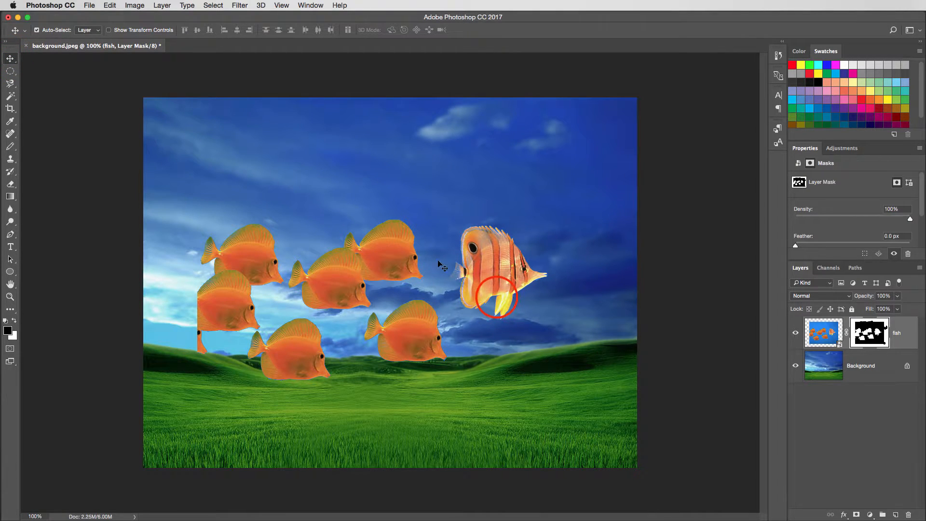
pyautogui.moveTo(496, 299); pyautogui.dragTo(394, 232)
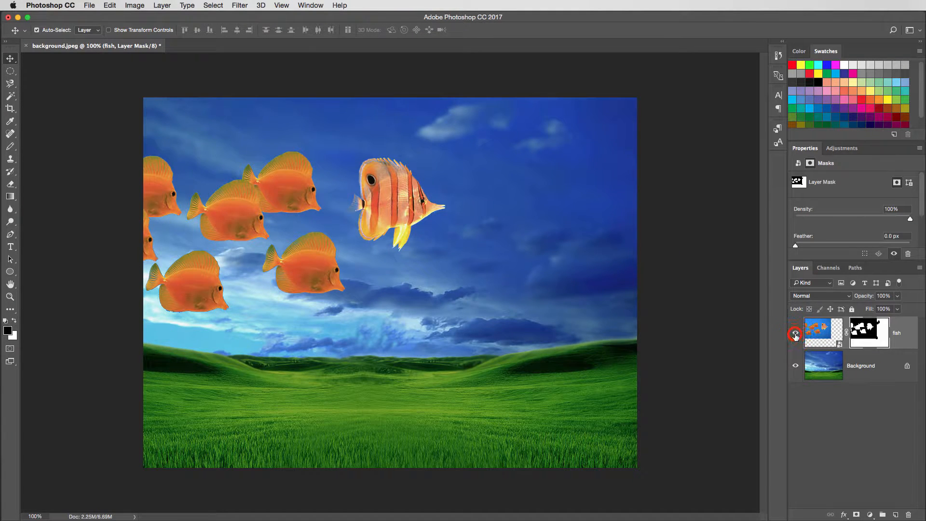
# - Hide the fish layer and place the moon image in the centre of the canvas at 100% scale
pyautogui.click(795, 334)
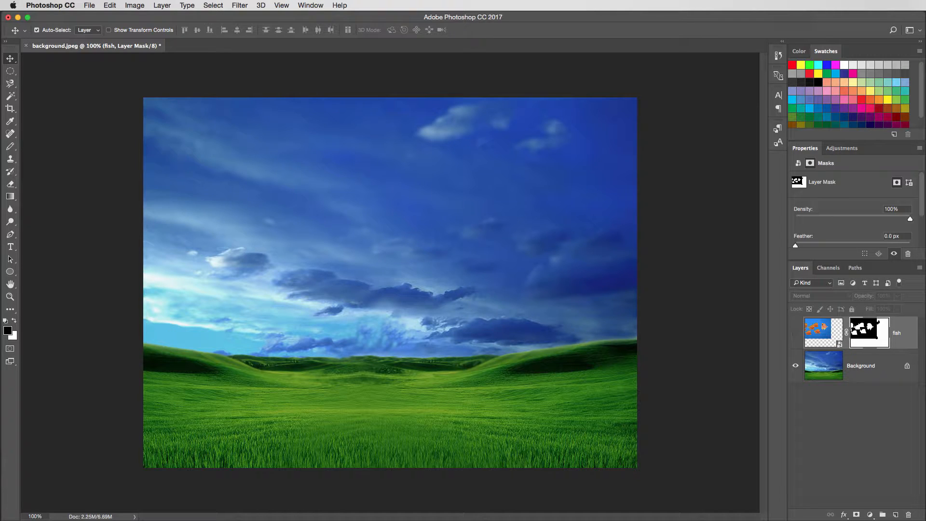
pyautogui.moveTo(779, 384); pyautogui.dragTo(459, 253)
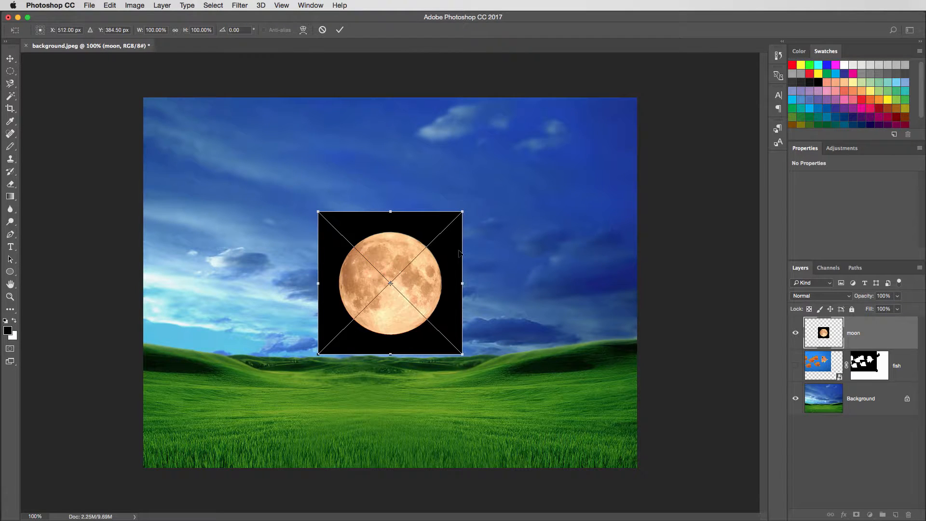
pyautogui.press('Return')
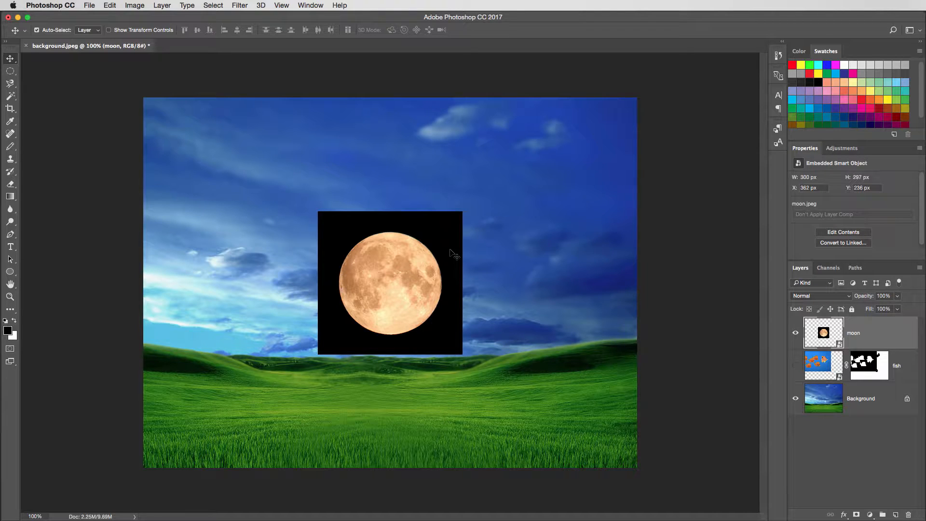
# - Try selecting the moon with a circular Elliptical Marquee about 218 px across drawn from its centre, and deselect it
pyautogui.click(11, 74)
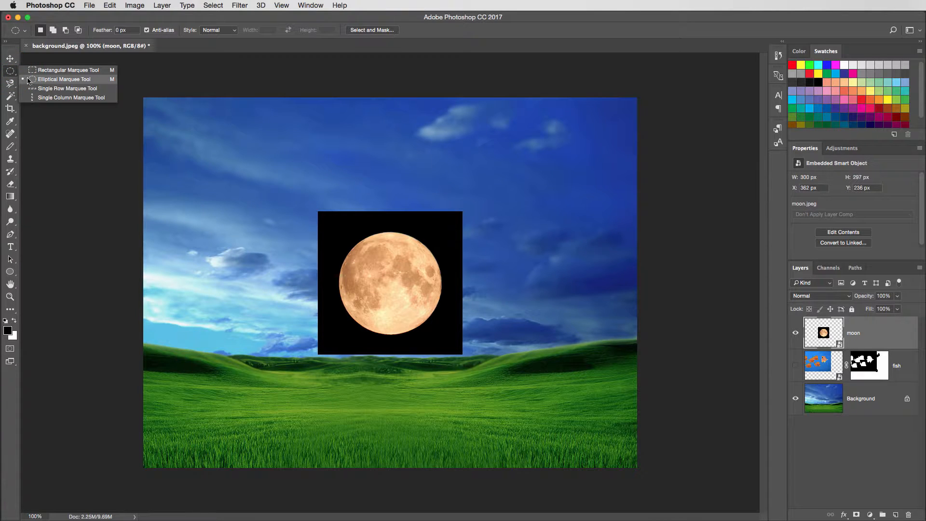
pyautogui.click(58, 79)
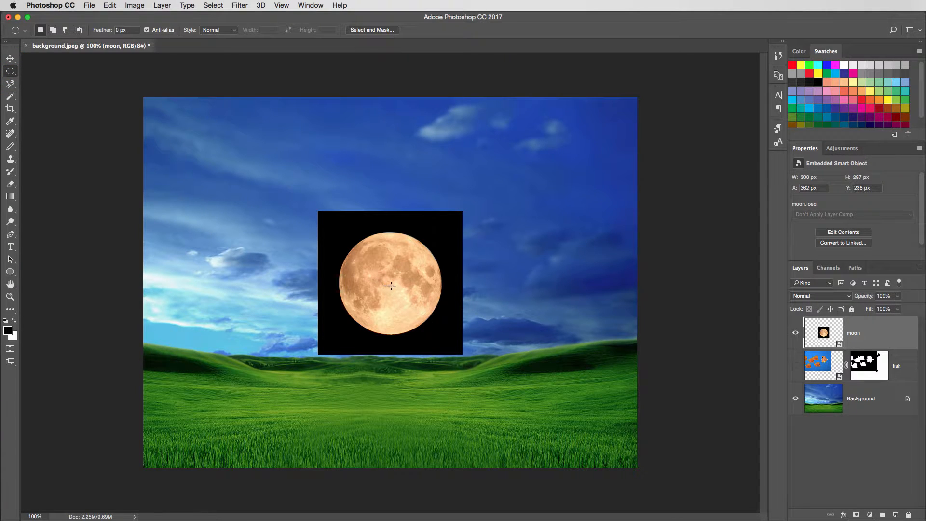
pyautogui.moveTo(392, 285); pyautogui.dragTo(426, 313)
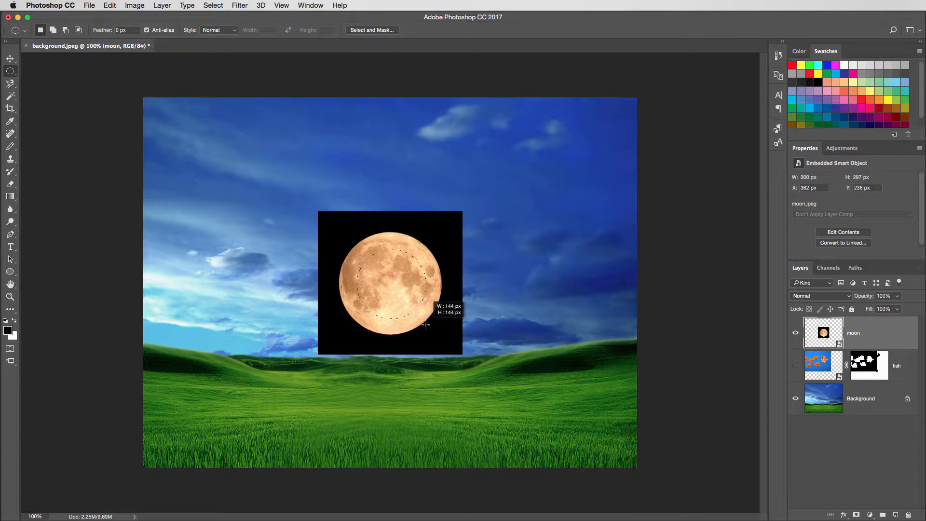
pyautogui.moveTo(427, 326); pyautogui.dragTo(444, 341)
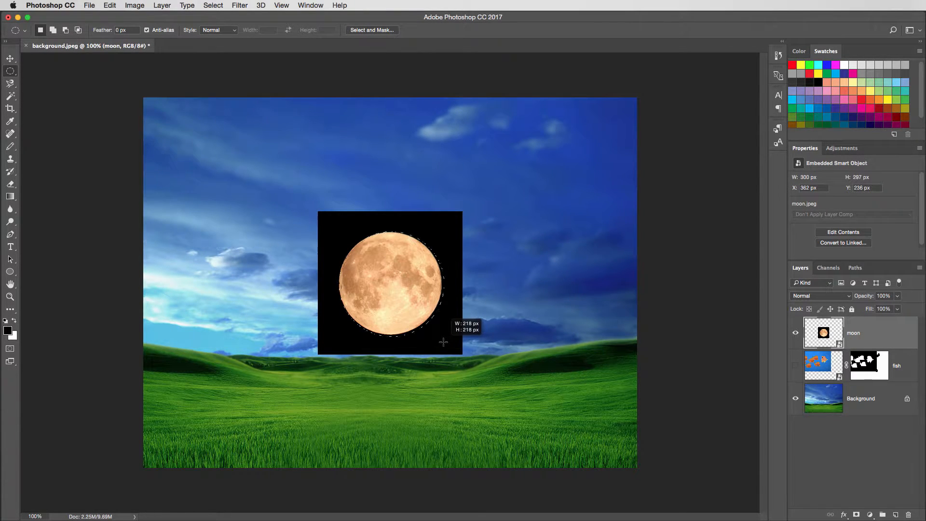
pyautogui.moveTo(443, 341); pyautogui.dragTo(441, 338)
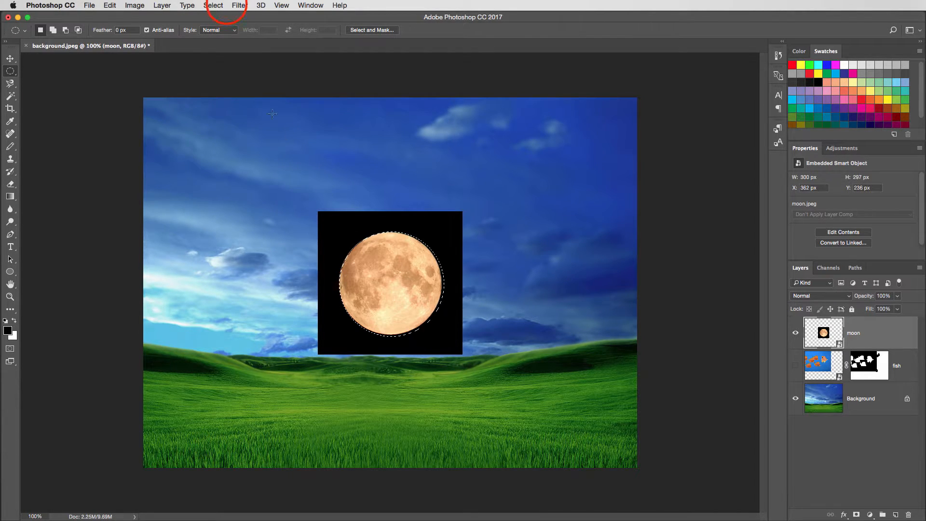
pyautogui.click(218, 6)
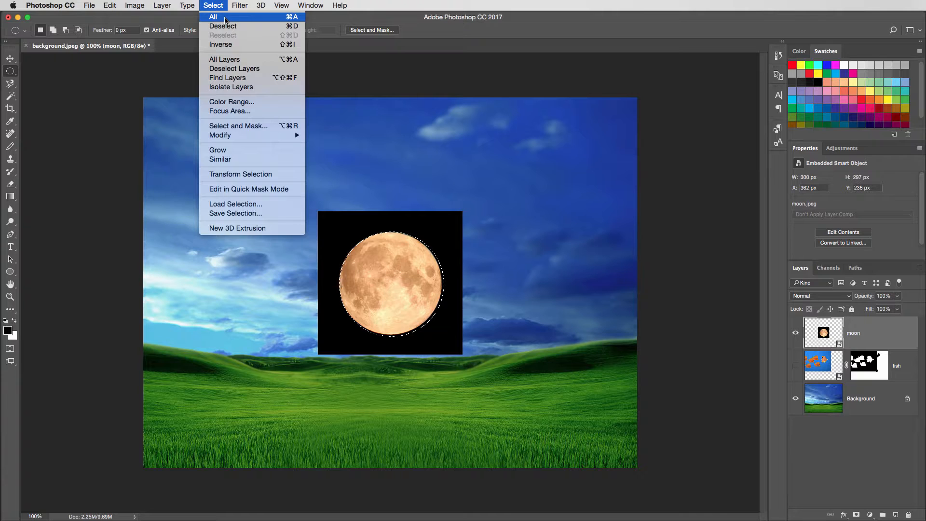
pyautogui.click(223, 26)
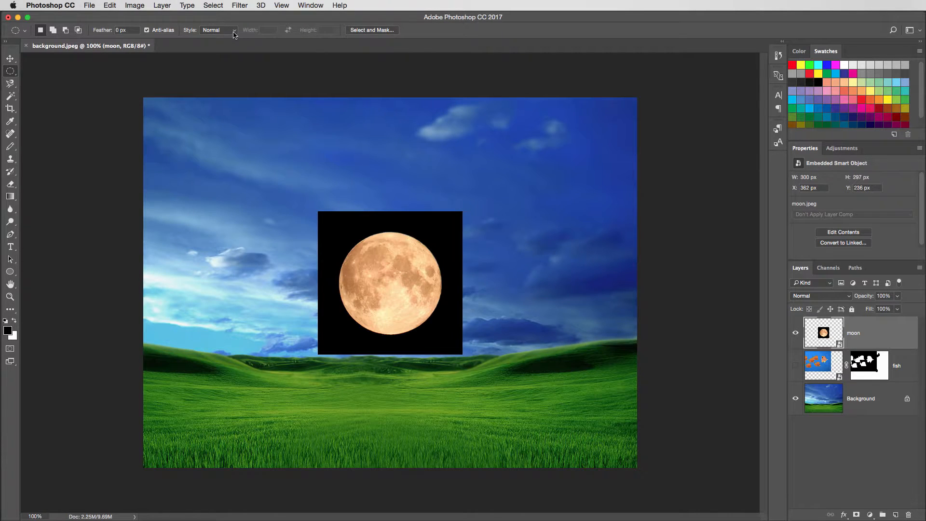
# - Select the black area around the moon with the Magic Wand at tolerance 32 and hide that selection with a layer mask
pyautogui.click(10, 95)
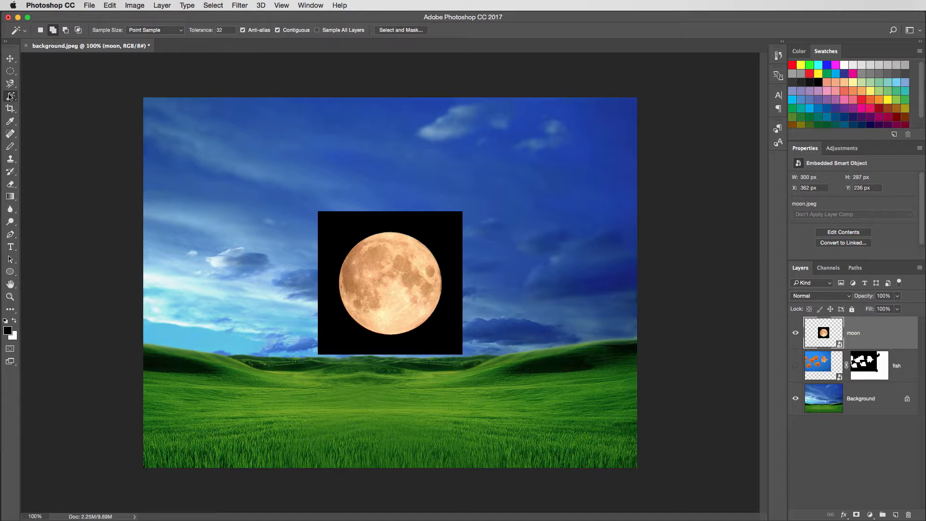
pyautogui.click(338, 232)
pyautogui.click(134, 5)
pyautogui.moveTo(170, 4)
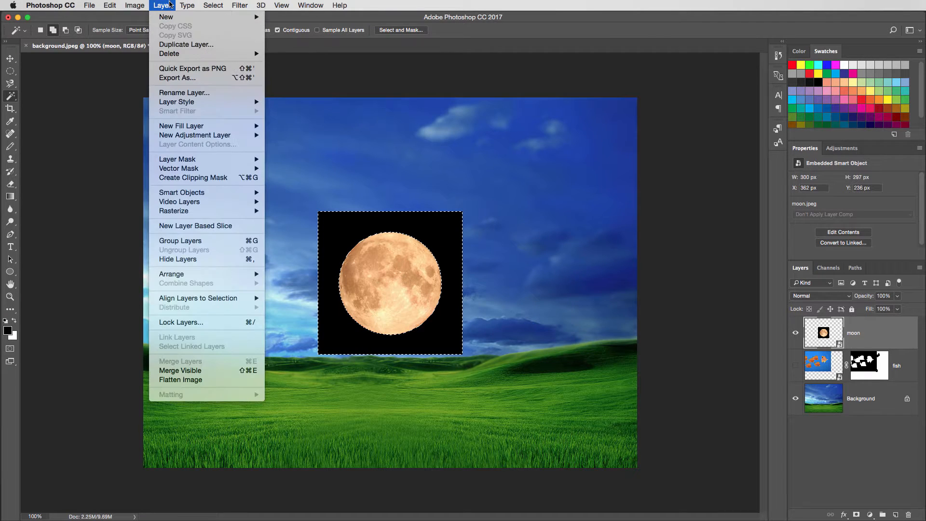
pyautogui.moveTo(193, 160)
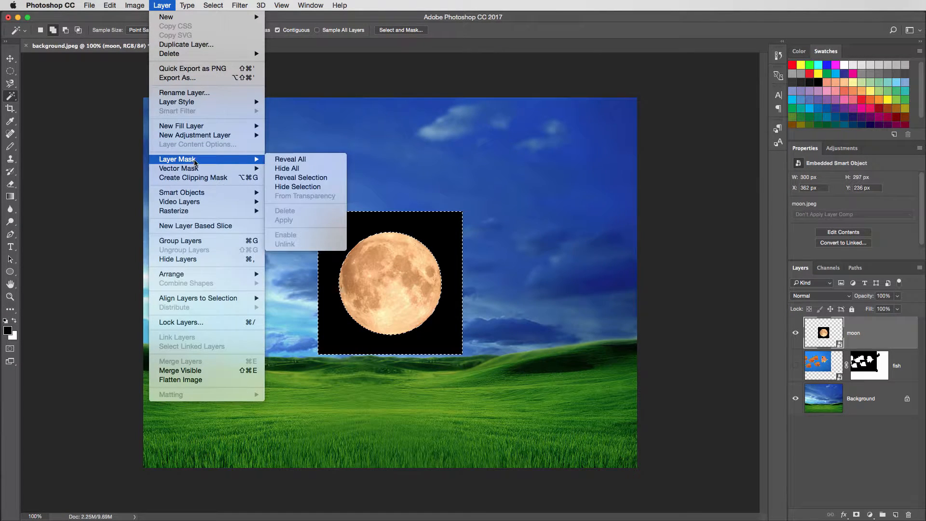
pyautogui.click(295, 187)
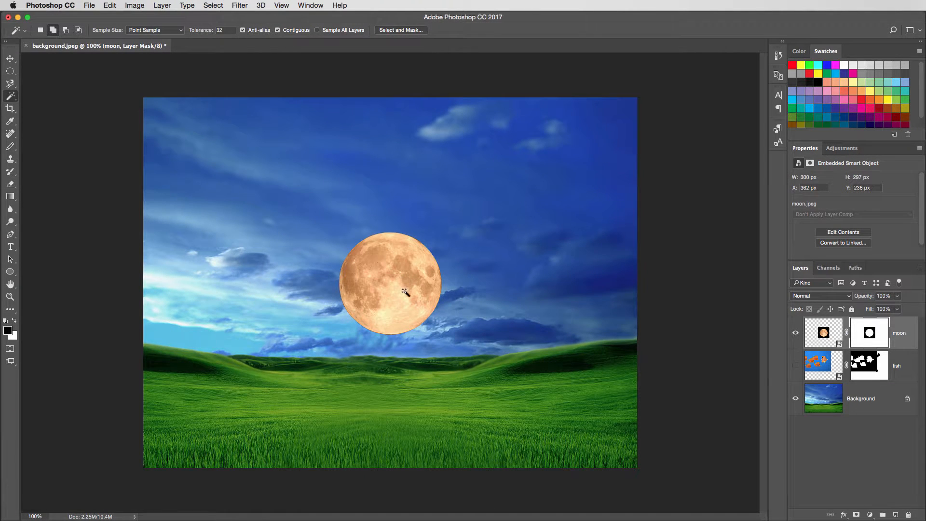
# - Move the masked moon to the right side of the sky, at about X 695 px, Y 213 px
pyautogui.click(12, 60)
pyautogui.moveTo(397, 303); pyautogui.dragTo(559, 291)
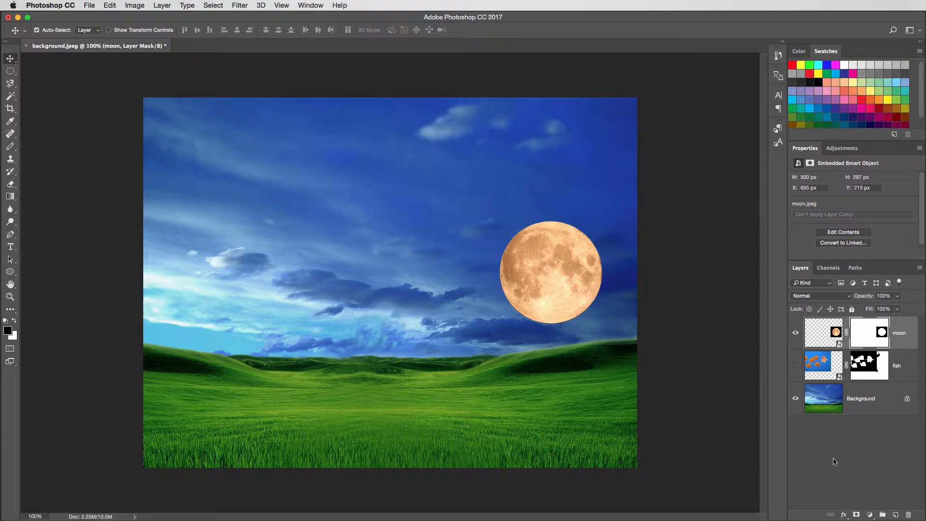
pyautogui.click(910, 343)
pyautogui.doubleClick(909, 343)
pyautogui.moveTo(713, 321); pyautogui.dragTo(660, 266)
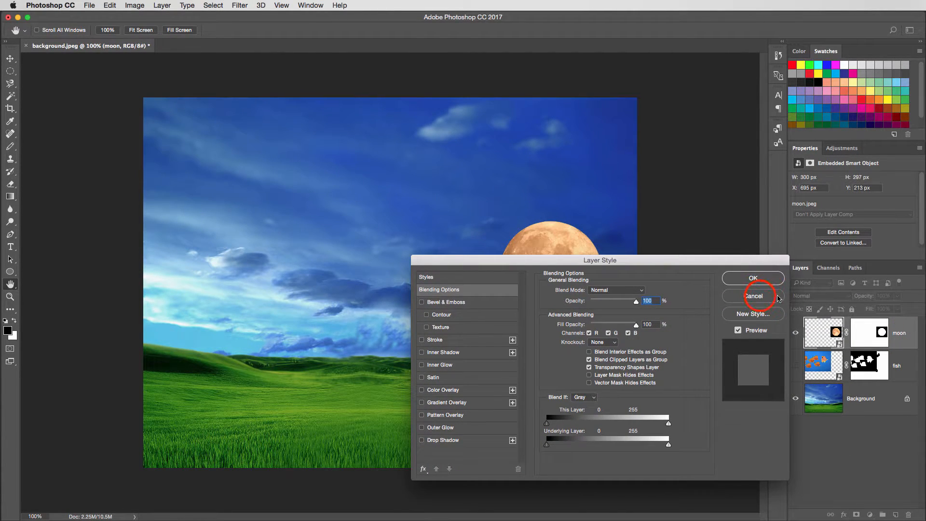
pyautogui.click(760, 297)
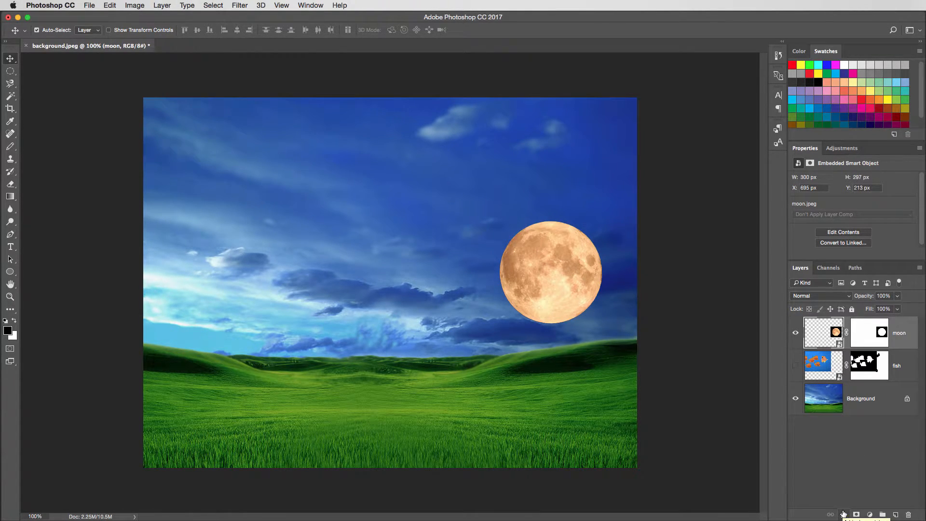
pyautogui.click(843, 515)
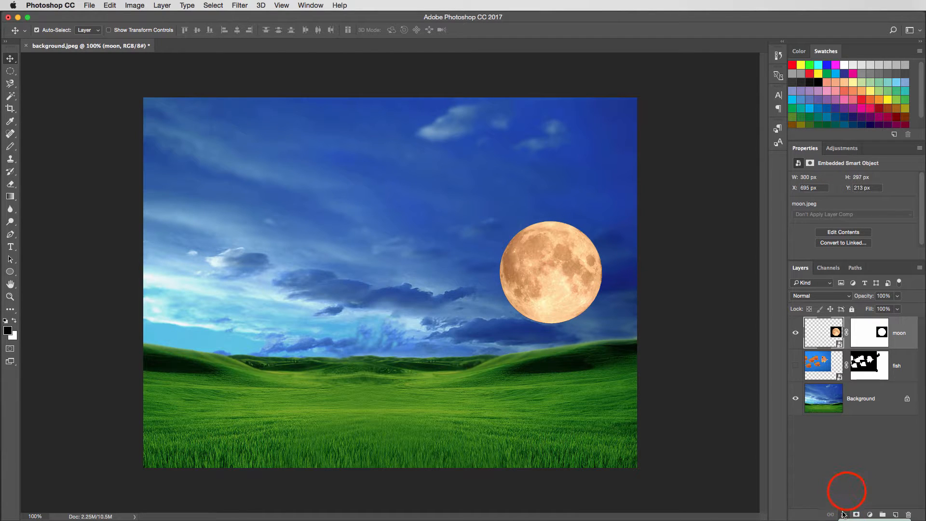
# - Add an orange (#e76c28) Color Overlay to the moon layer with Multiply blending and 73% opacity
pyautogui.doubleClick(903, 344)
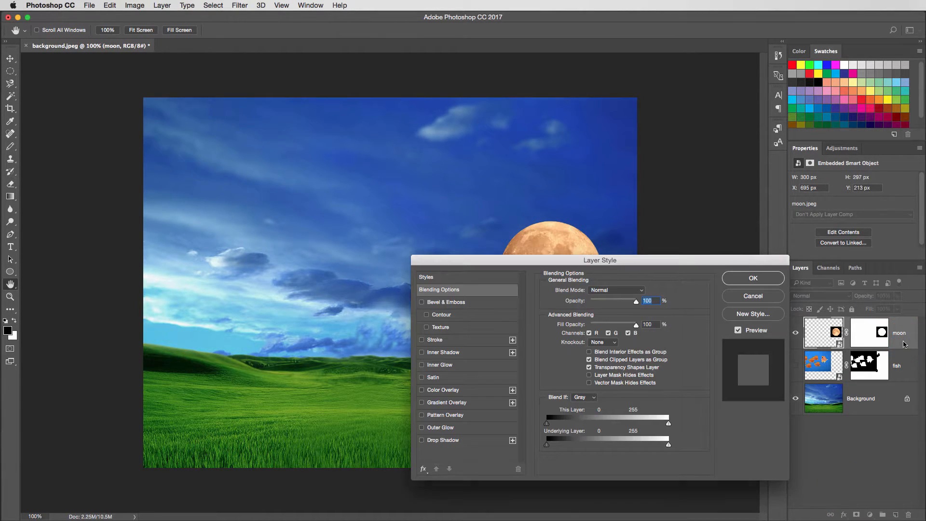
pyautogui.moveTo(592, 264); pyautogui.dragTo(240, 149)
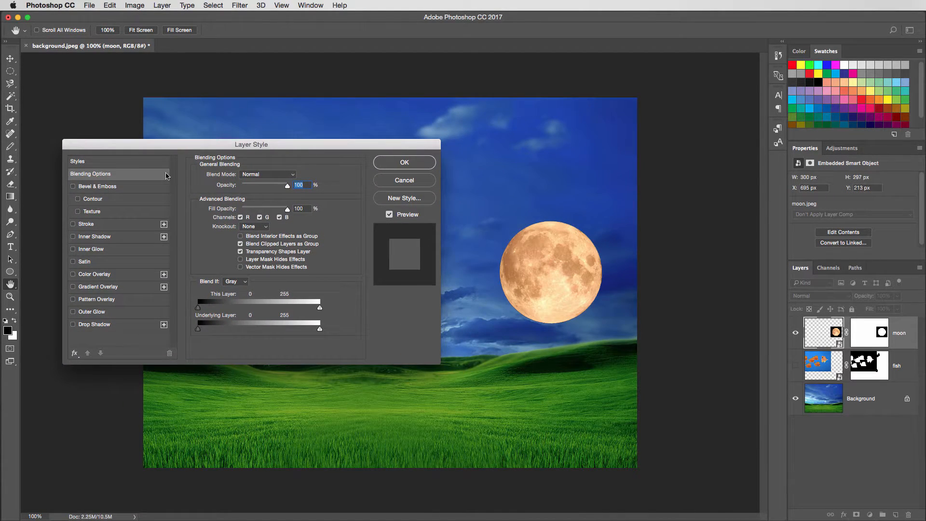
pyautogui.click(89, 273)
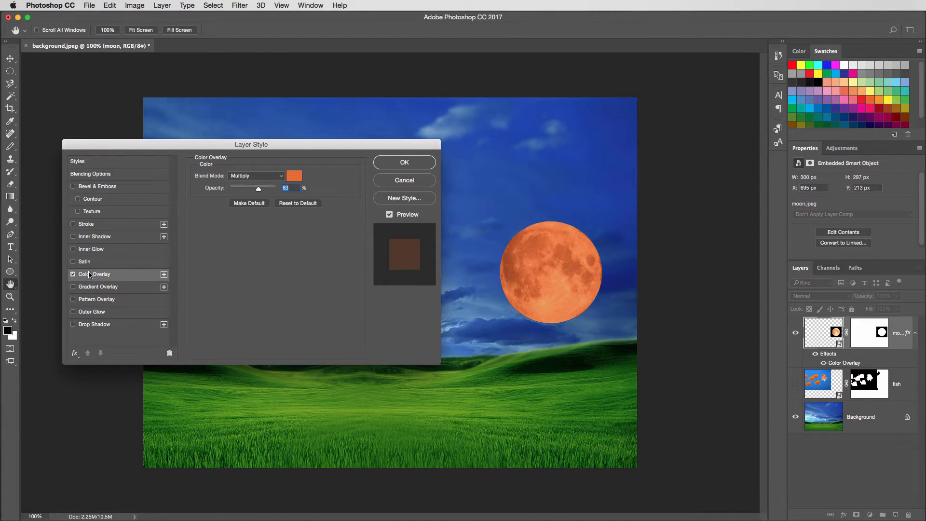
pyautogui.click(293, 178)
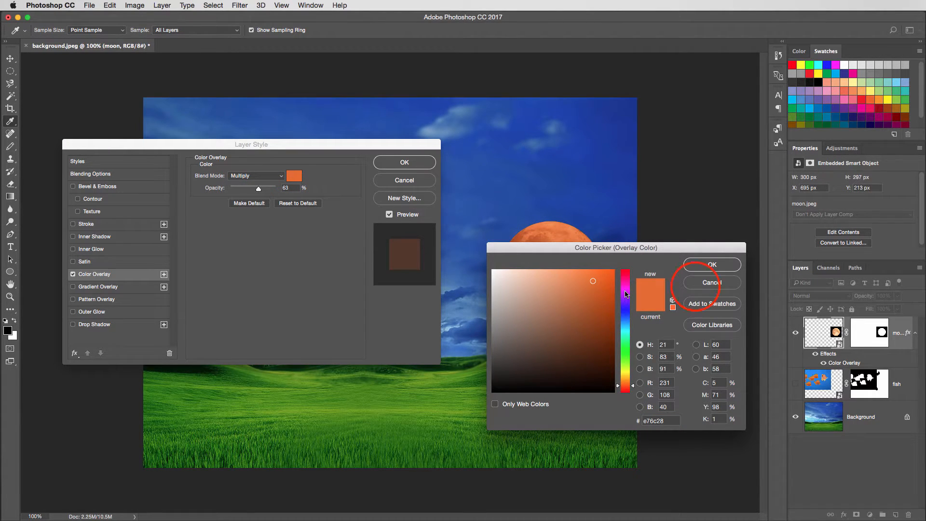
pyautogui.click(696, 288)
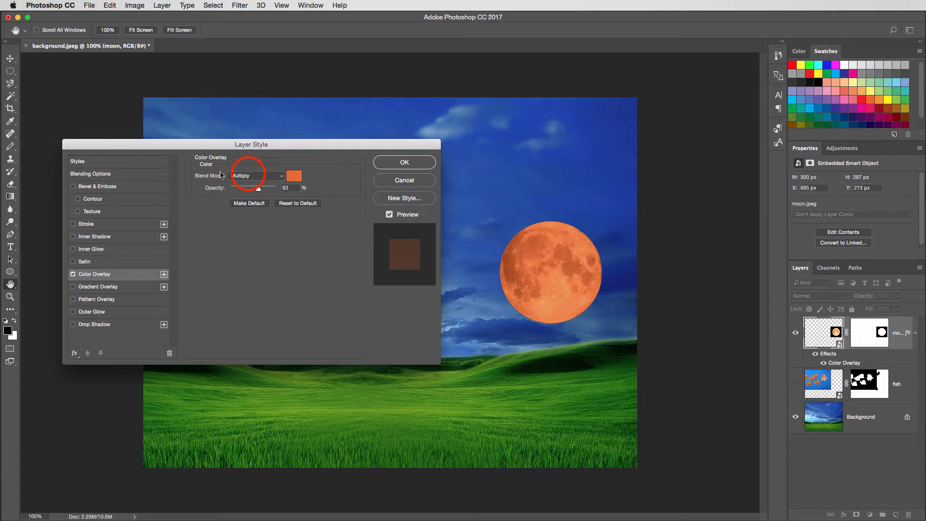
pyautogui.click(249, 176)
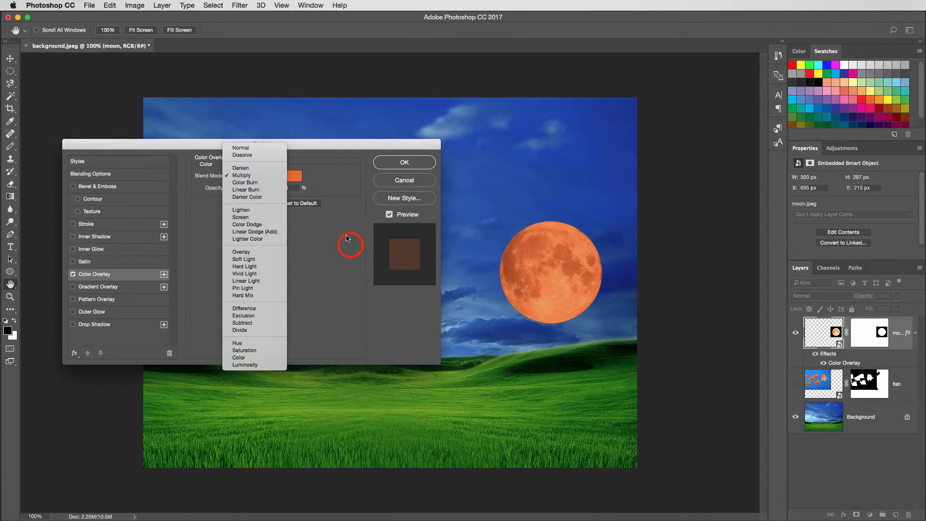
pyautogui.click(249, 175)
pyautogui.click(257, 190)
pyautogui.moveTo(257, 192)
pyautogui.mouseDown()
pyautogui.moveTo(234, 192)
pyautogui.moveTo(309, 195)
pyautogui.moveTo(256, 194)
pyautogui.moveTo(264, 194)
pyautogui.mouseUp()
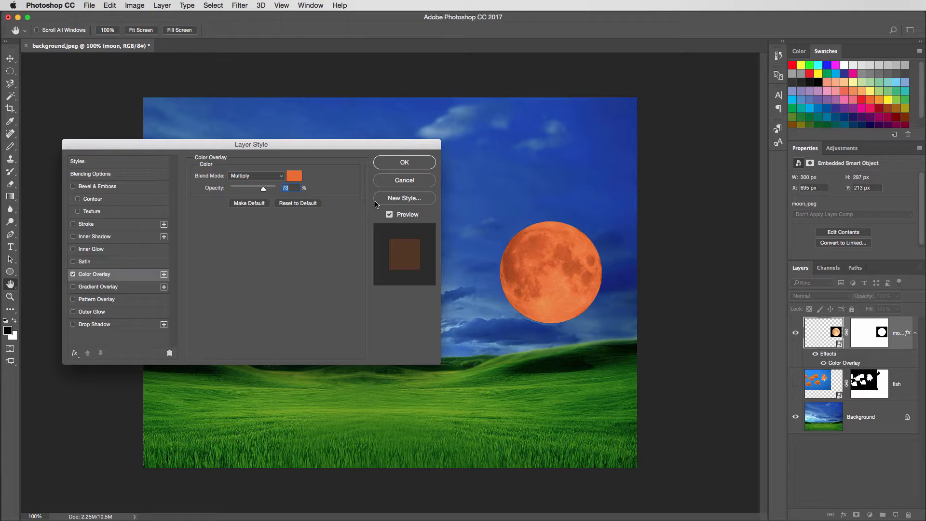
pyautogui.click(404, 162)
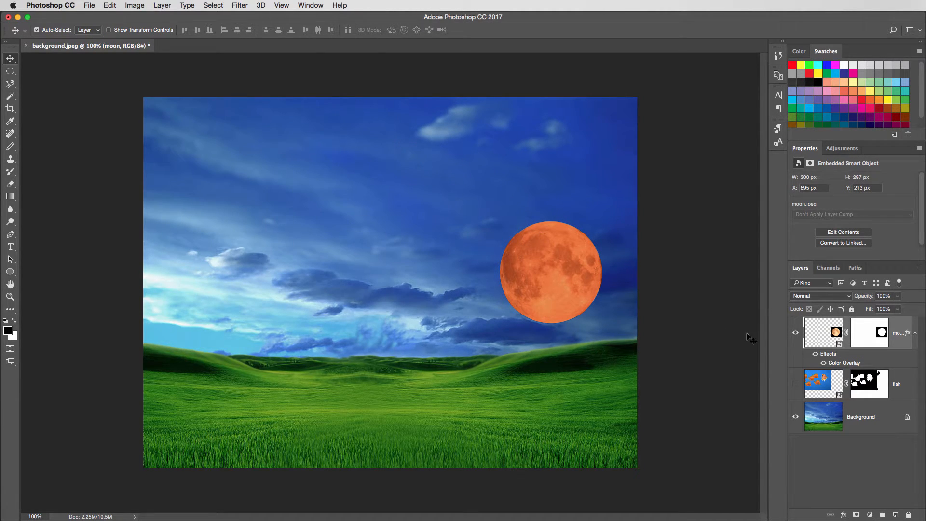
# - Show the fish layer and shift the fish right and slightly down towards the moon, to about X -25 px, Y -47 px
pyautogui.click(792, 385)
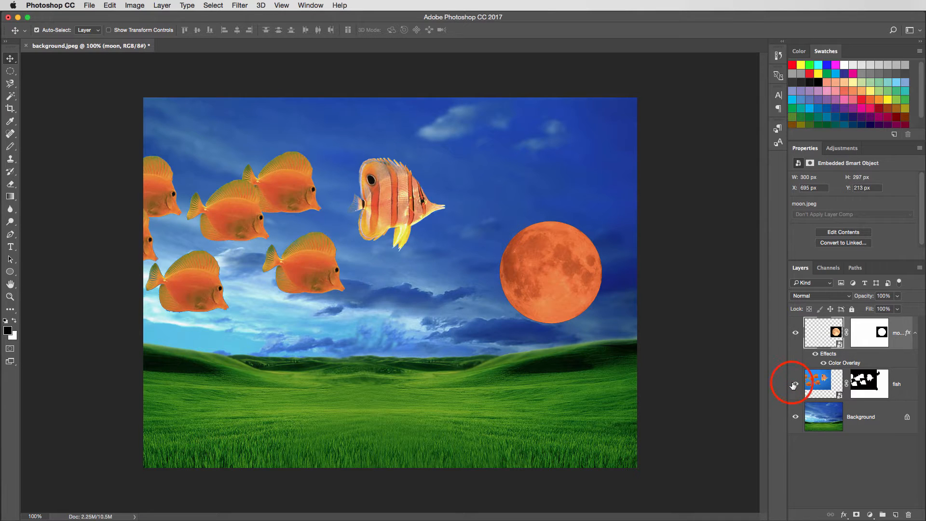
pyautogui.click(290, 269)
pyautogui.moveTo(297, 273); pyautogui.dragTo(343, 288)
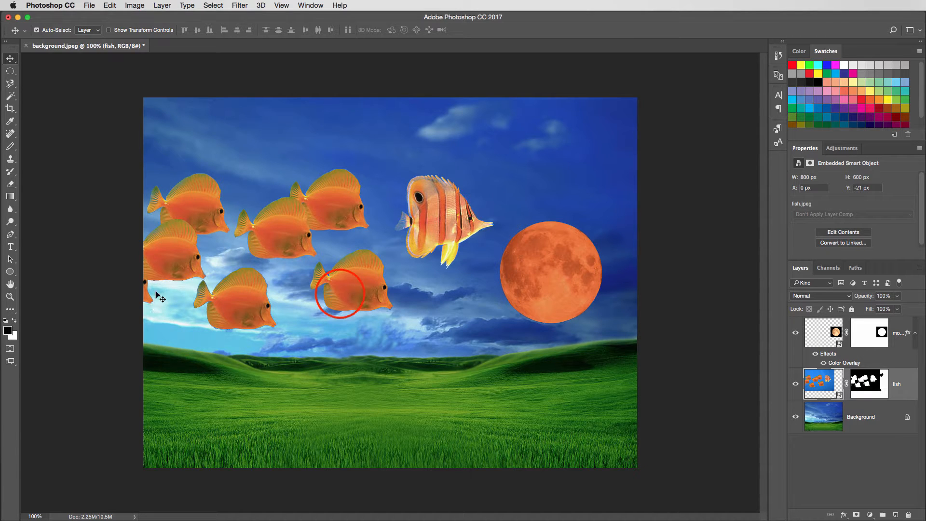
pyautogui.moveTo(339, 293)
pyautogui.mouseDown()
pyautogui.moveTo(325, 294)
pyautogui.moveTo(328, 281)
pyautogui.mouseUp()
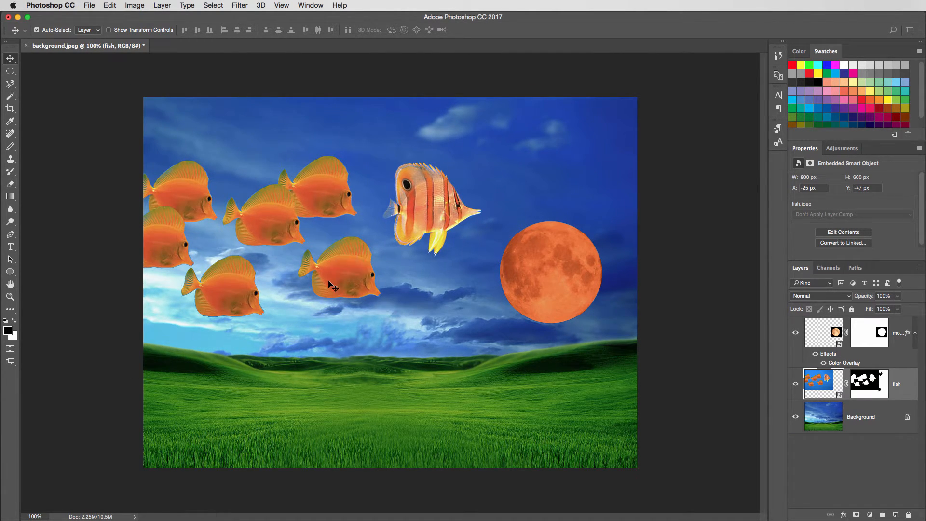